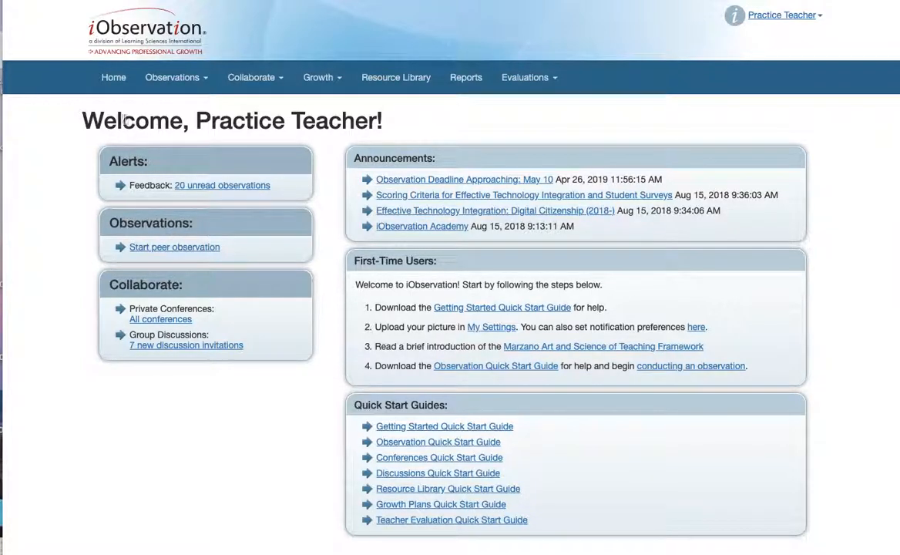
- Start a peer observation and search the list of teachers for "practice"
left_click(164, 248)
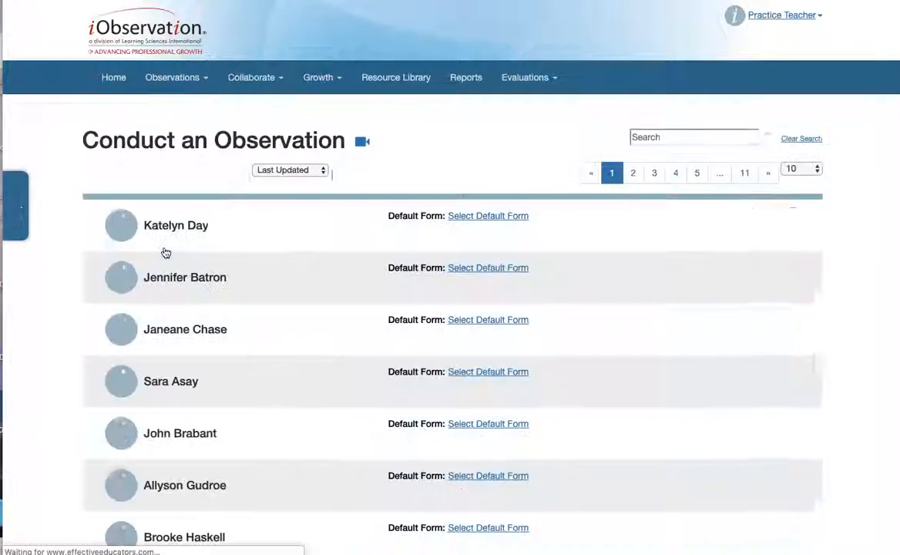
left_click(654, 138)
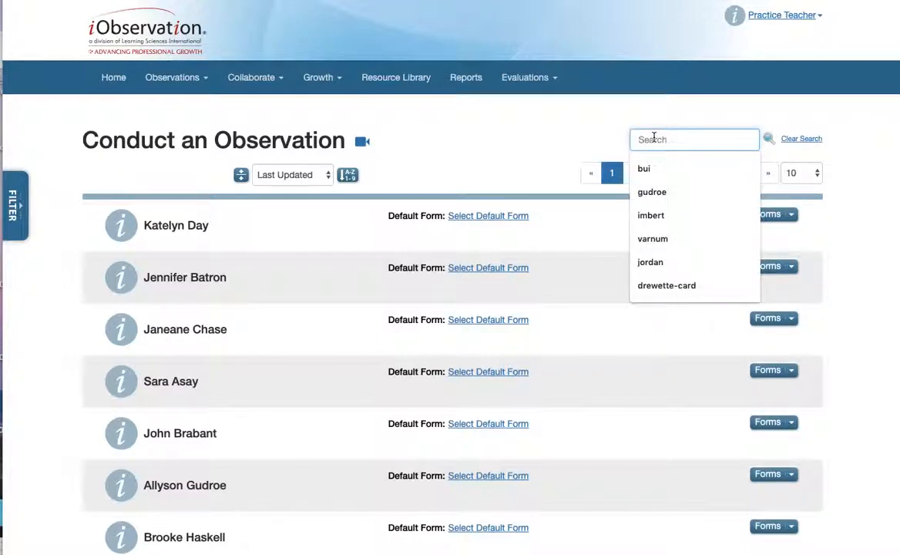
type("practice")
left_click(665, 169)
left_click(768, 141)
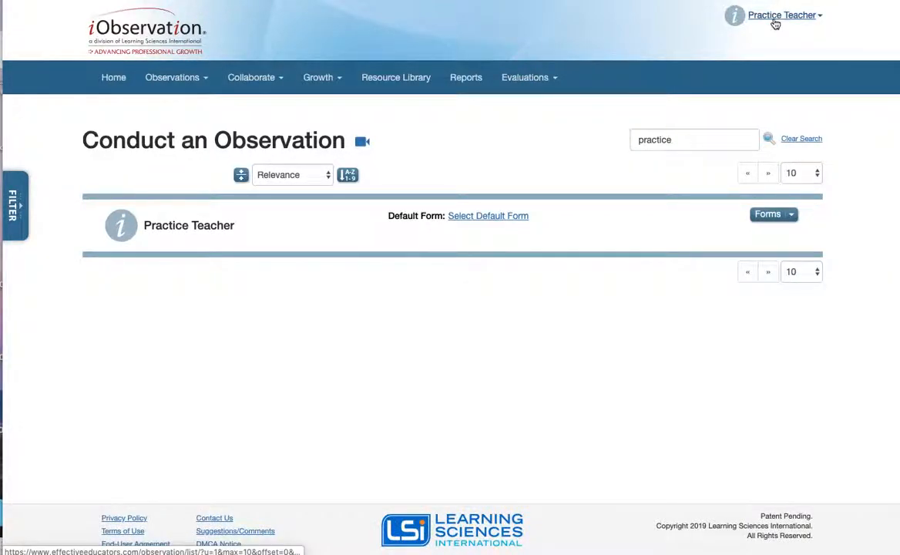
- Open the Domain 1: Classroom Strategies and Behaviors (v3) form for Practice Teacher at element 1, Providing Rigorous Learning Goals and Performance Scales (Rubrics)
left_click(771, 217)
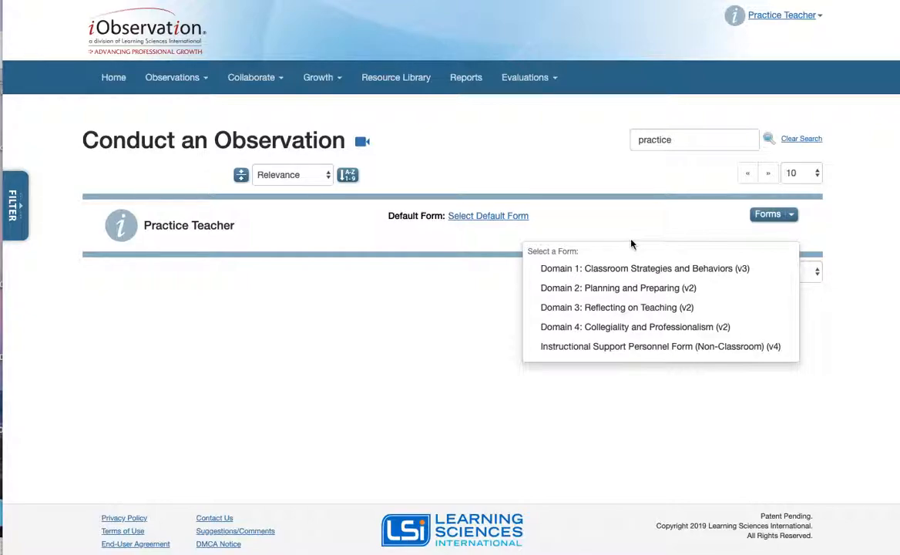
left_click(594, 271)
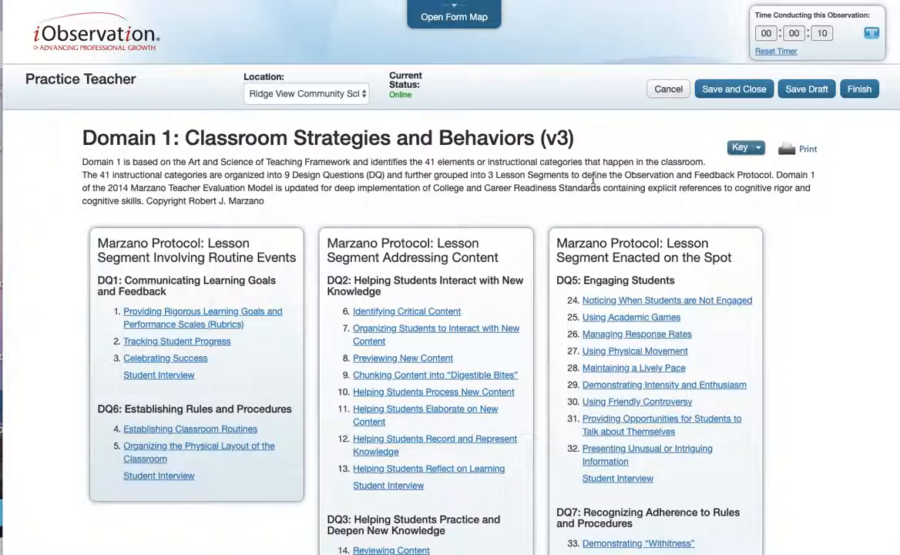
left_click(158, 318)
- Mark the first three example teacher evidences, plus the student evidences about explaining the learning goal and explaining the levels of performance
scroll(155, 309, "down", 2)
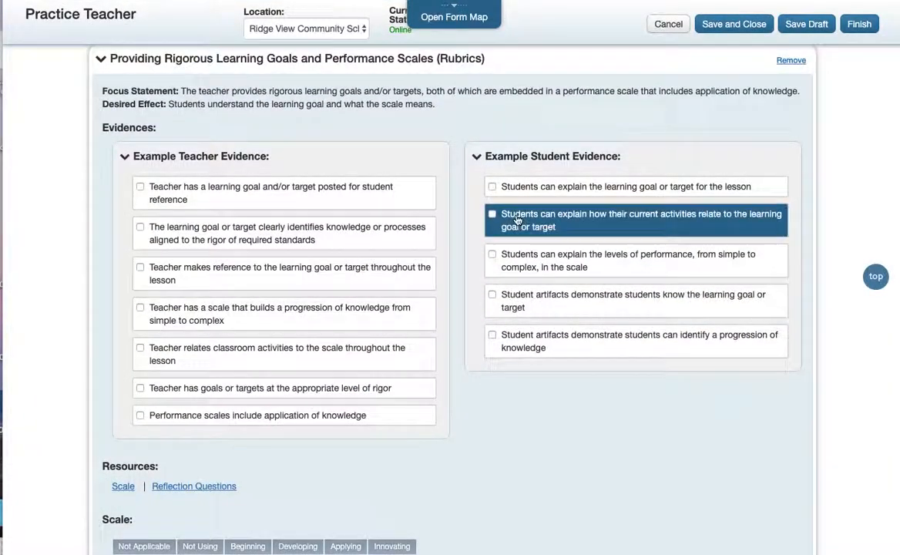
left_click(140, 187)
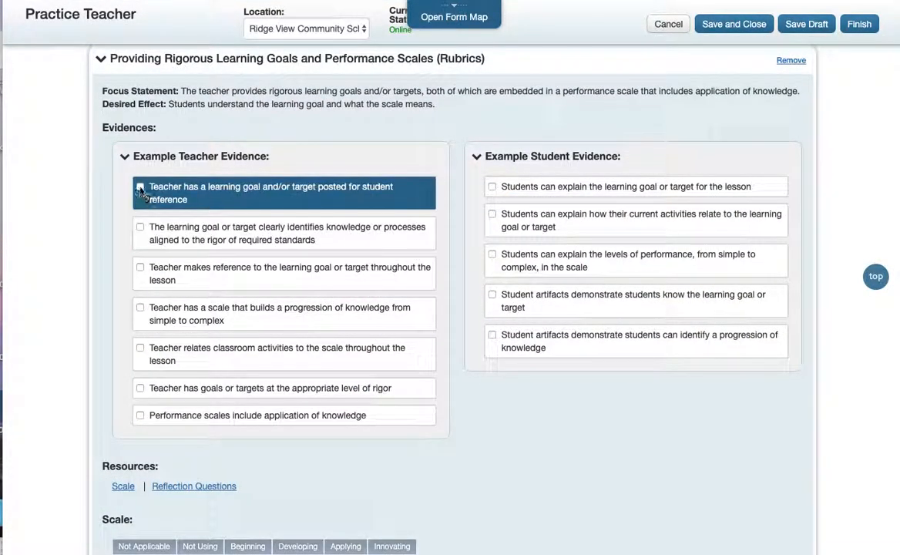
left_click(141, 227)
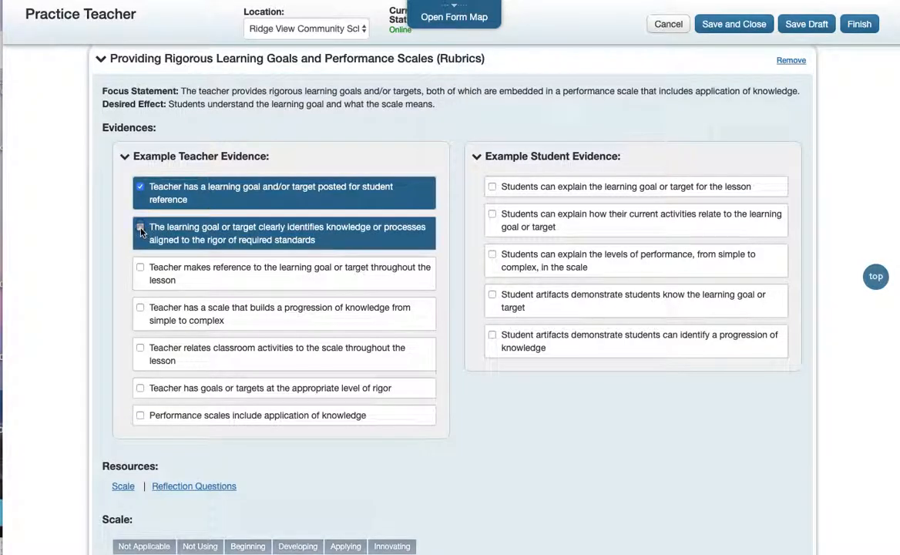
left_click(143, 268)
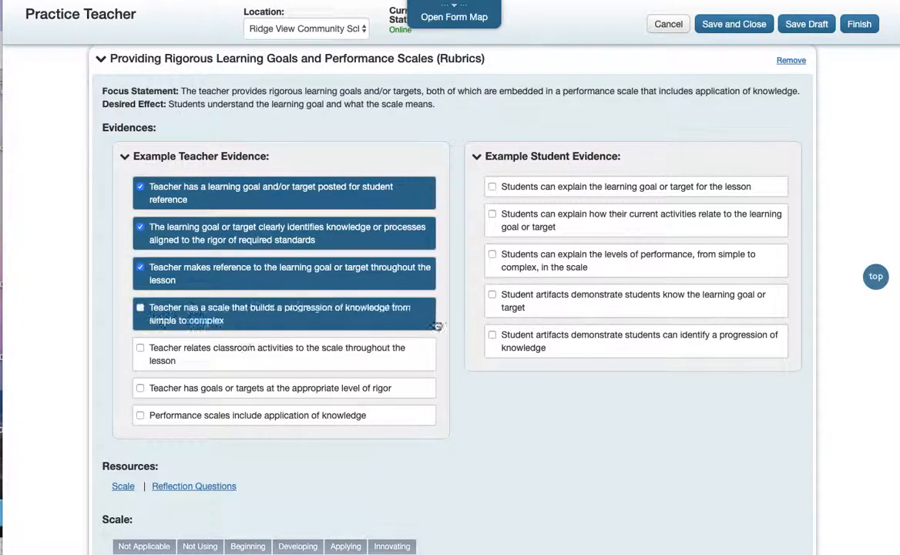
left_click(493, 255)
left_click(493, 187)
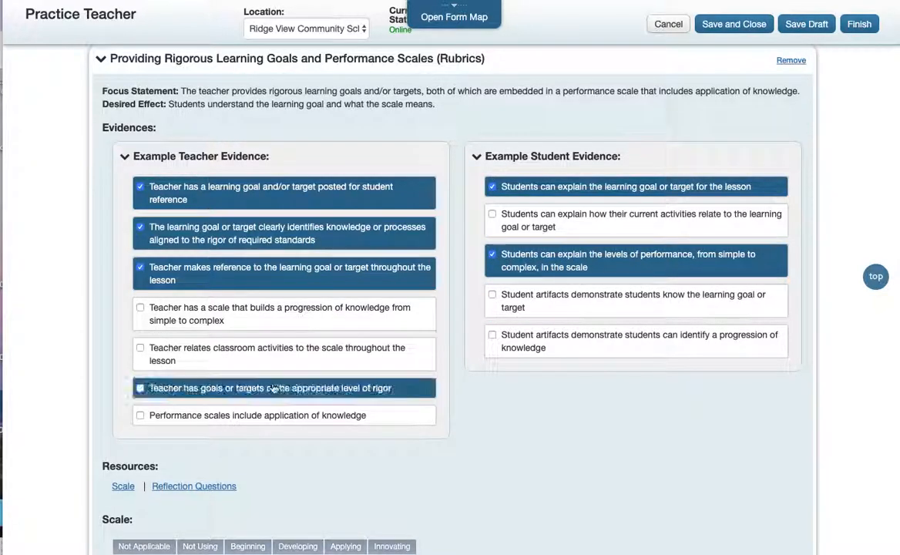
- Highlight the Desired Effect statement and rate the element as Applying on the scale
scroll(296, 414, "down", 3)
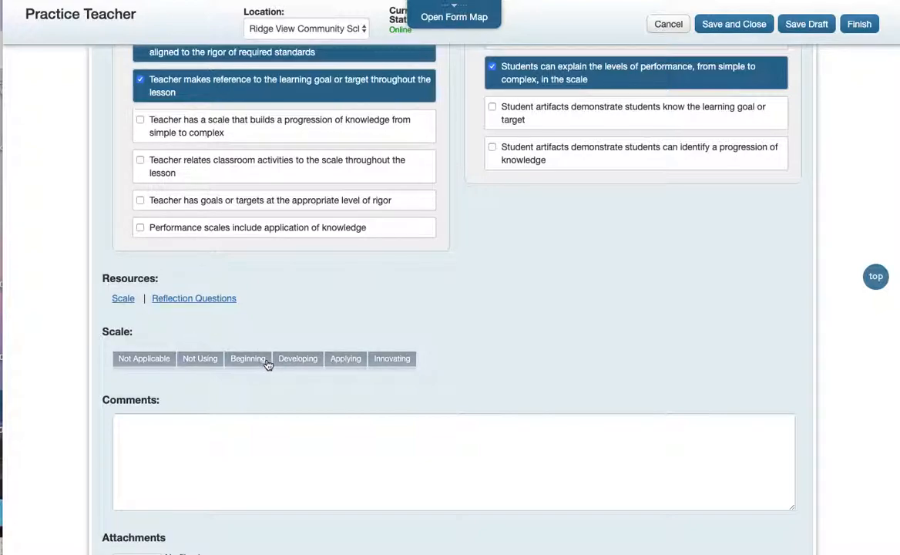
scroll(267, 364, "up", 5)
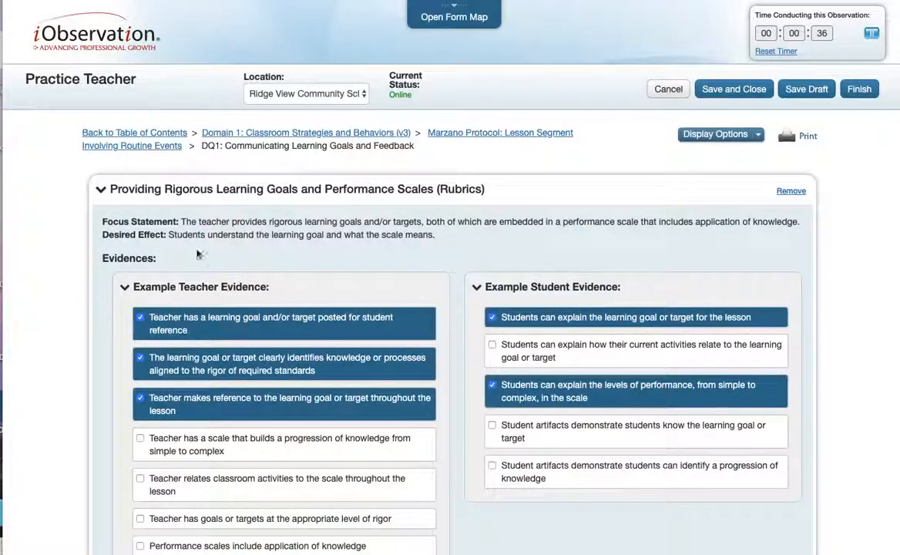
left_click_drag(167, 234, 408, 241)
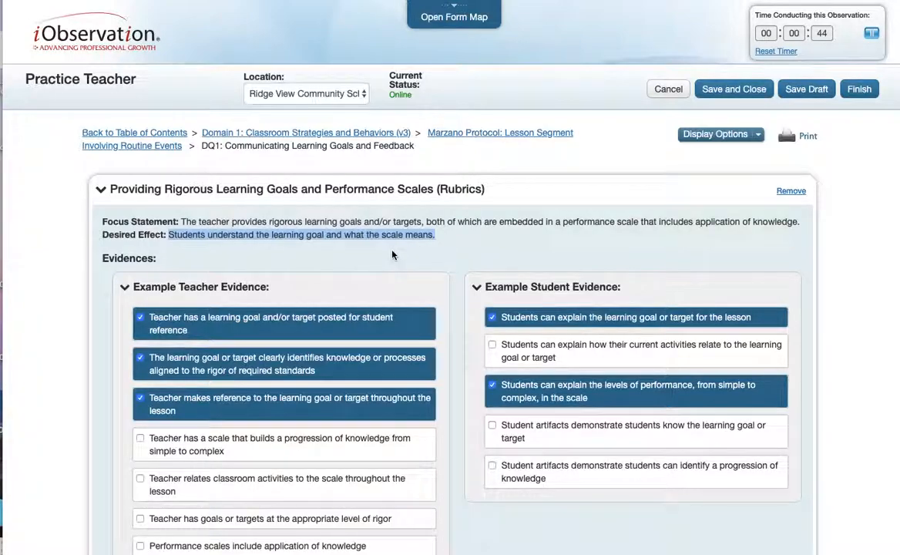
scroll(388, 258, "down", 6)
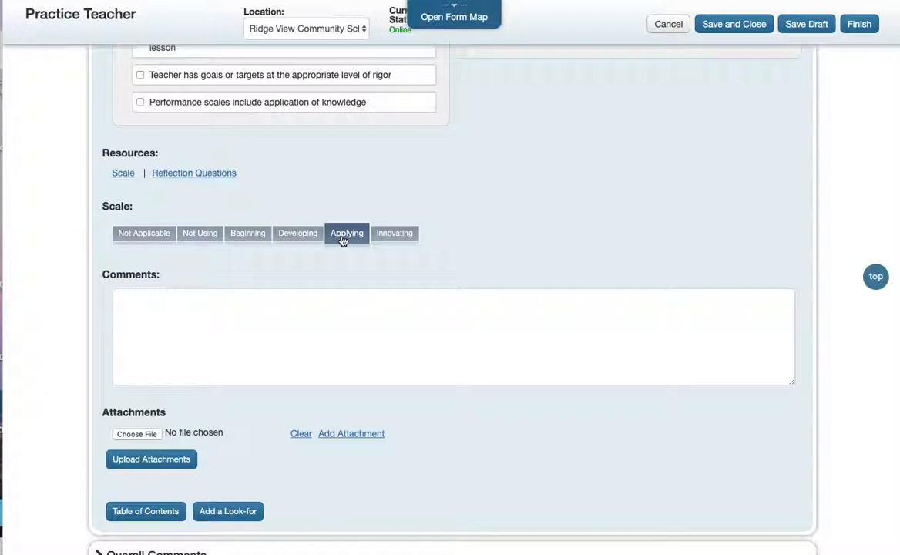
- Attach the Dexter Tiger Mascot D 10 image from the Desktop to the element and upload it
scroll(275, 353, "down", 1)
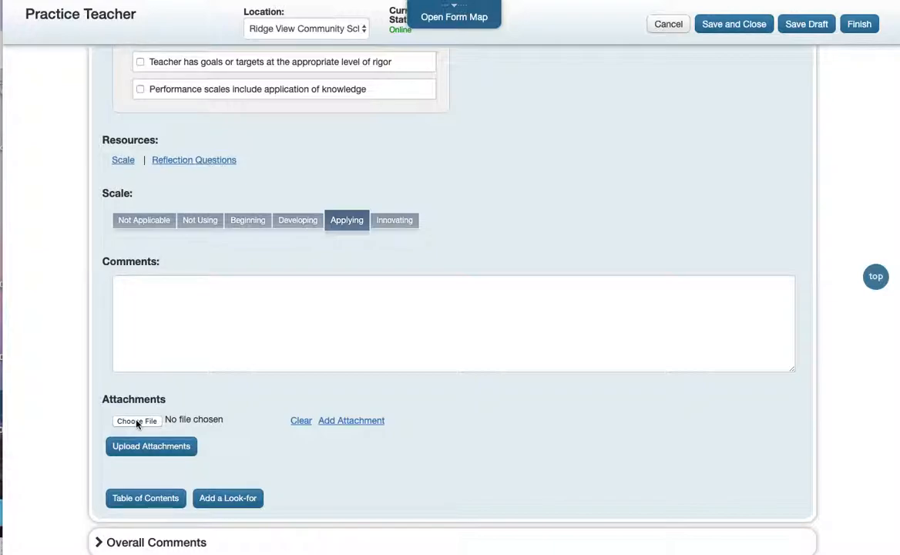
left_click_drag(100, 402, 193, 431)
left_click(141, 422)
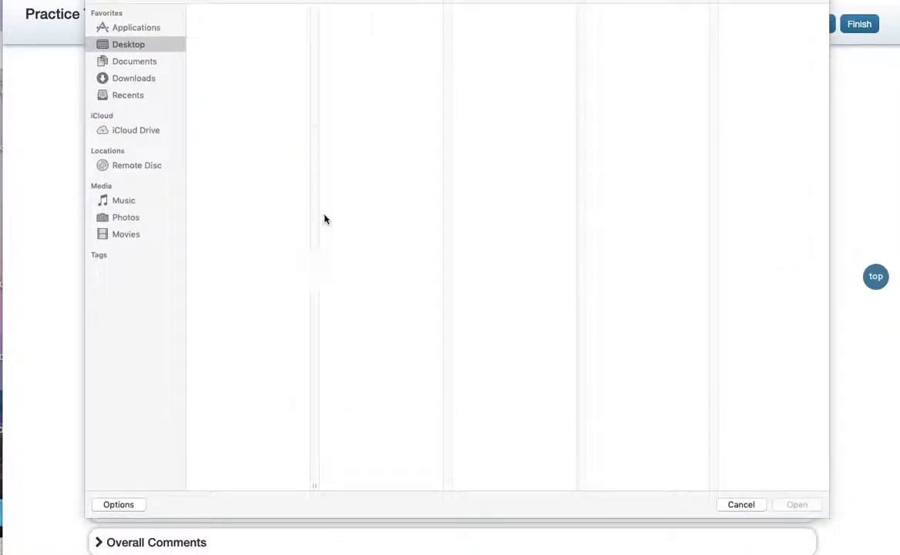
scroll(295, 316, "down", 10)
scroll(294, 306, "up", 1)
scroll(241, 307, "up", 5)
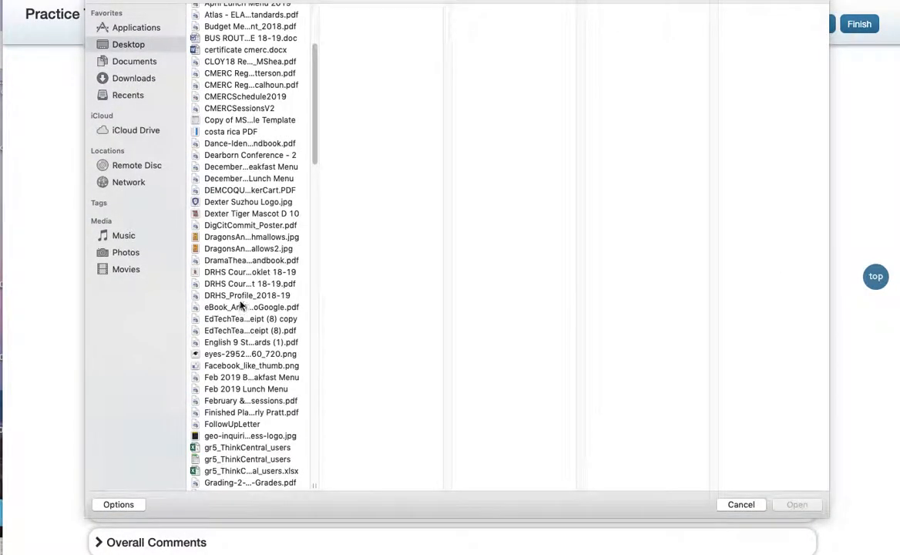
left_click(222, 214)
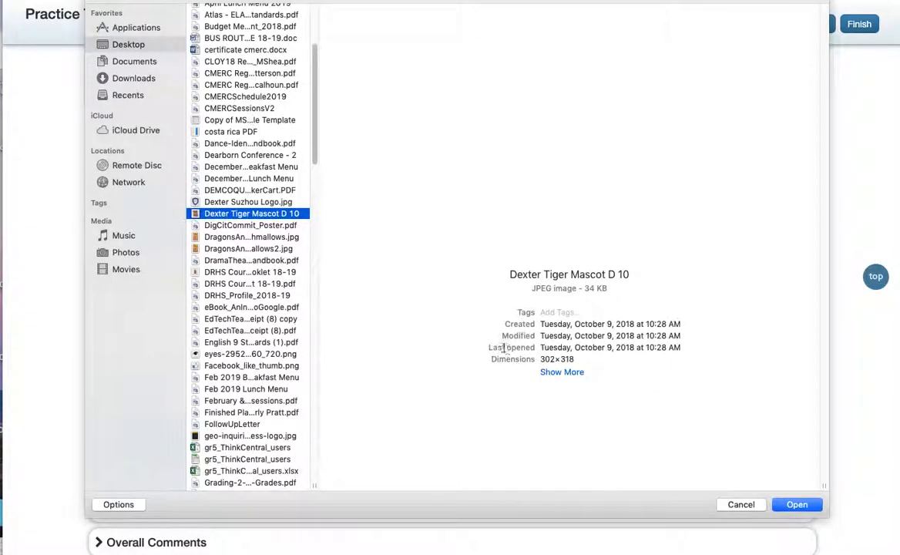
left_click(798, 504)
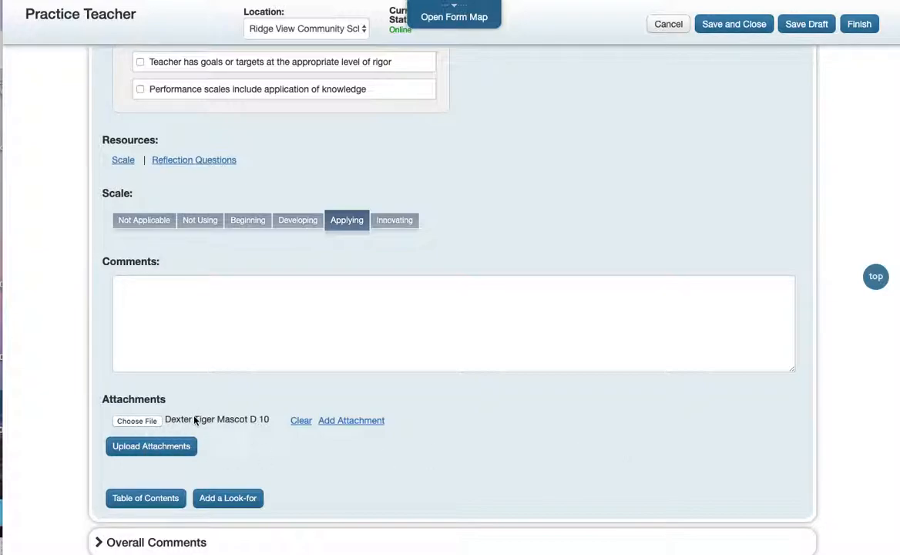
left_click(149, 449)
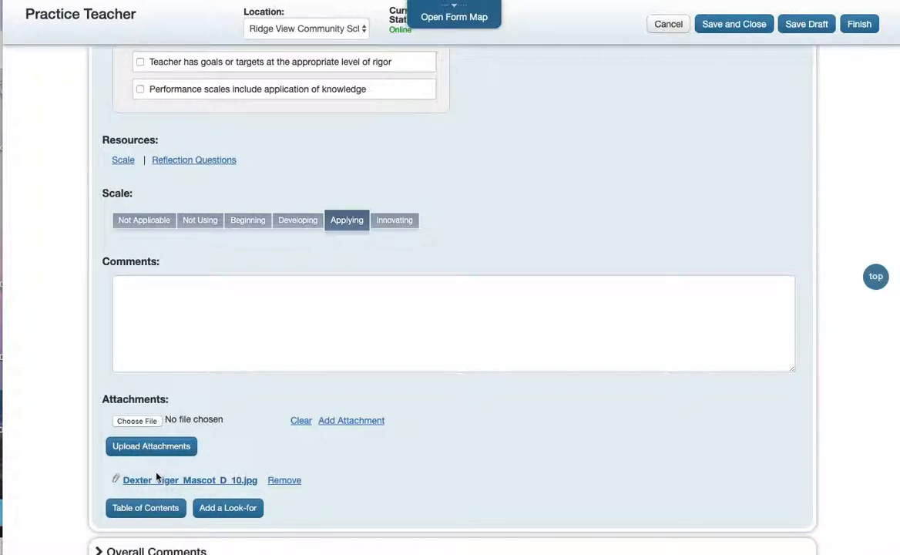
- Add a second attachment to the element, Dexter Suzhou Logo.jpg from the Desktop, and upload it
left_click(347, 421)
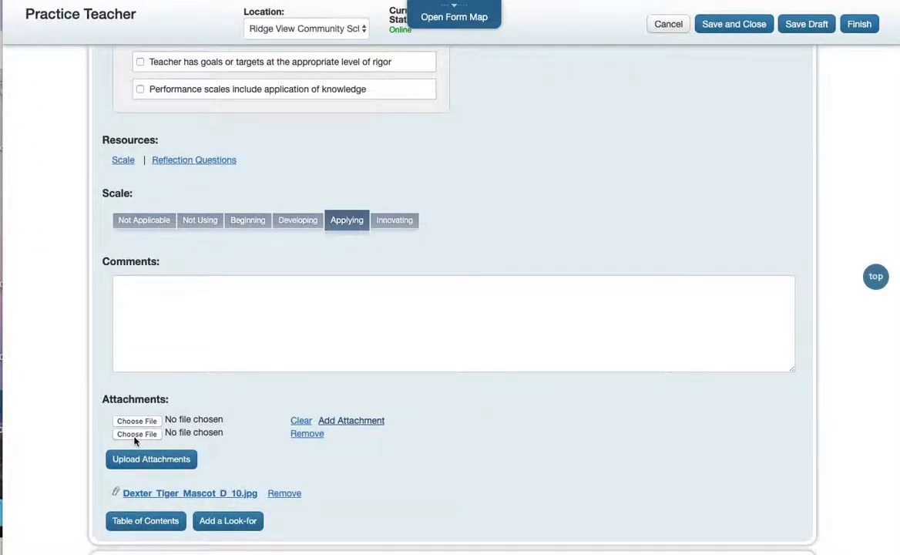
left_click(138, 434)
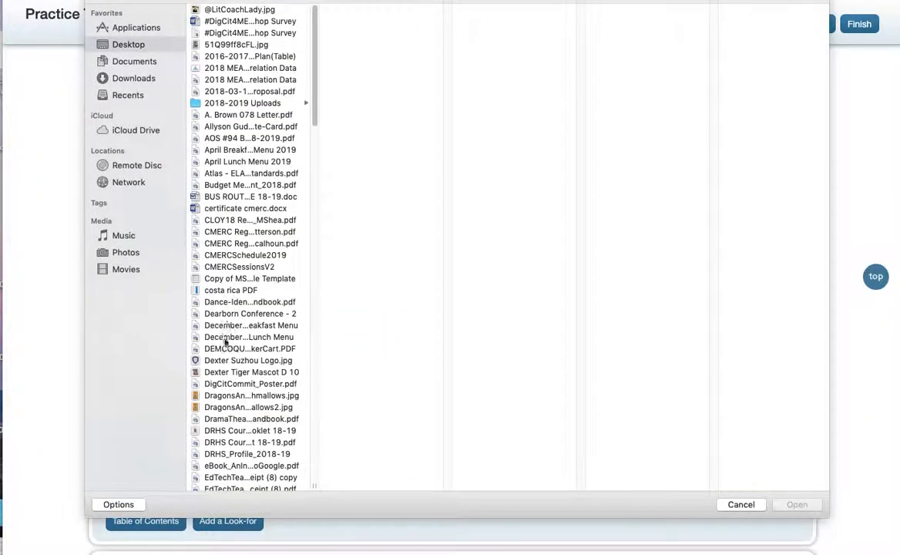
left_click(226, 363)
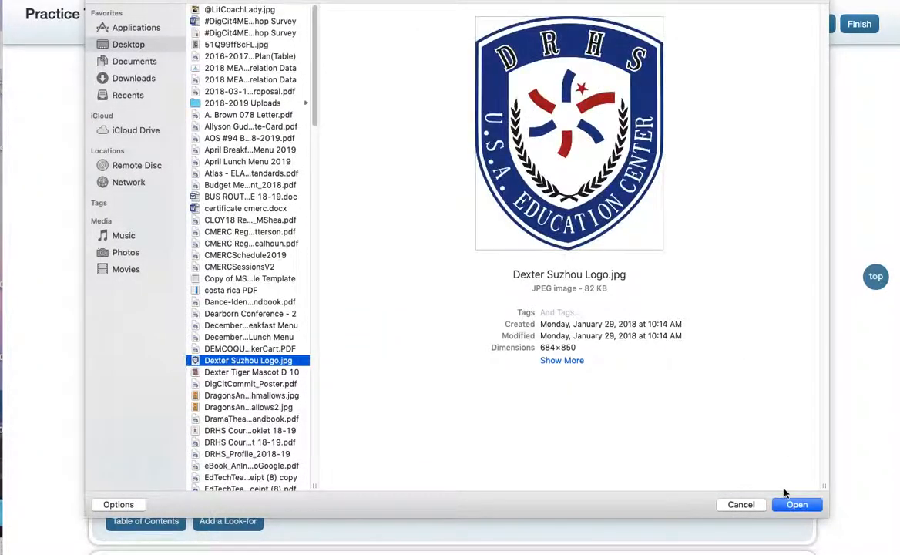
left_click(794, 505)
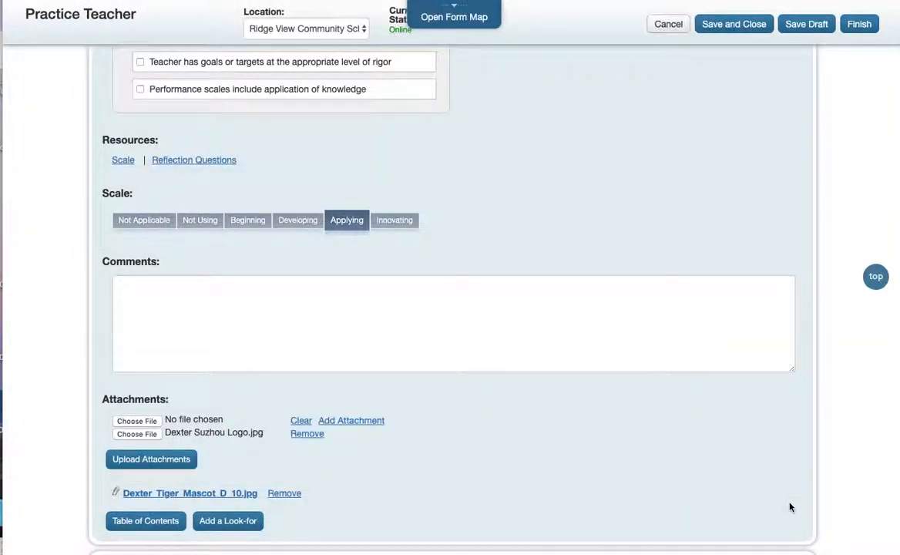
left_click(150, 459)
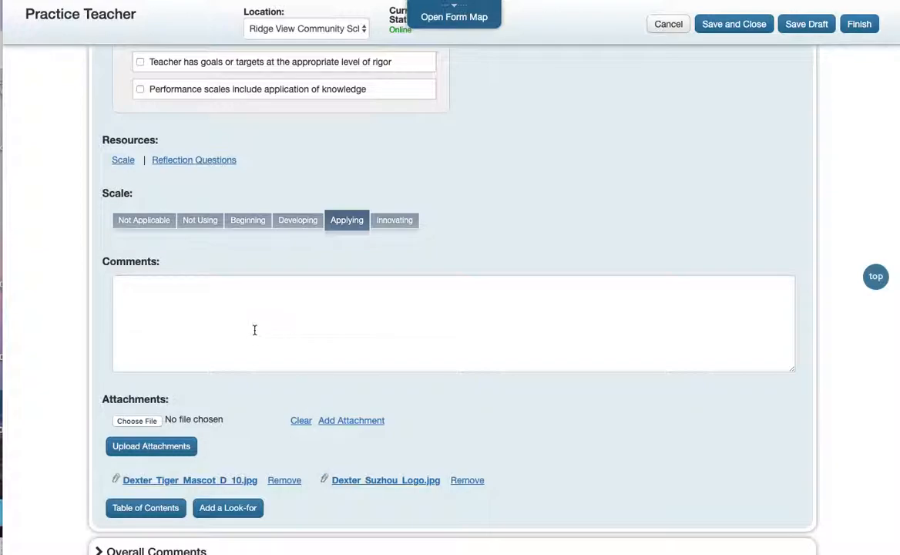
- Enter the comment "I took pictures, see them here: google.com/me/folder" for the element
left_click(222, 299)
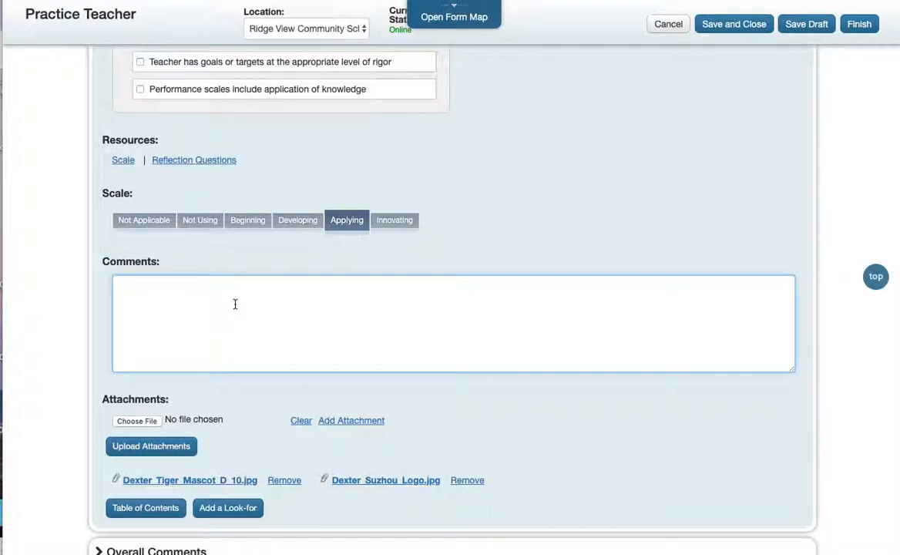
key("BackSpace")
type("I too")
key("BackSpace")
key("BackSpace")
type("ook pi")
type("ctures, see th")
type("em as")
key("BackSpace")
key("BackSpace")
type("here:")
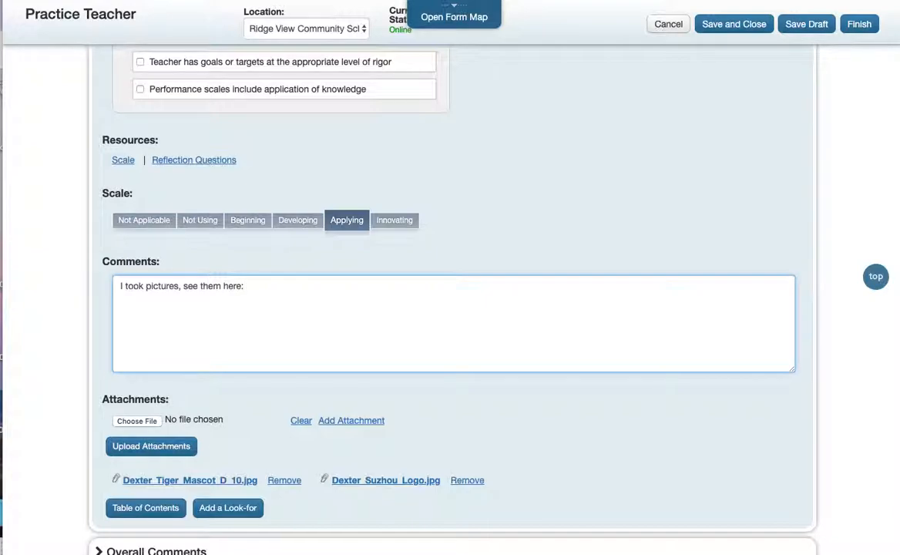
type("google.com/me/folder")
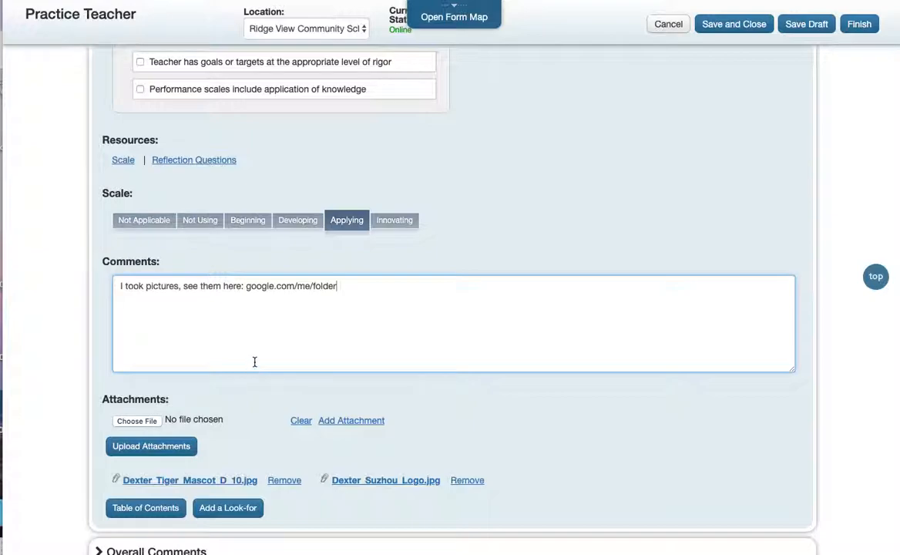
- Finish and submit the observation form, and open its results from the completed observations
scroll(342, 306, "down", 1)
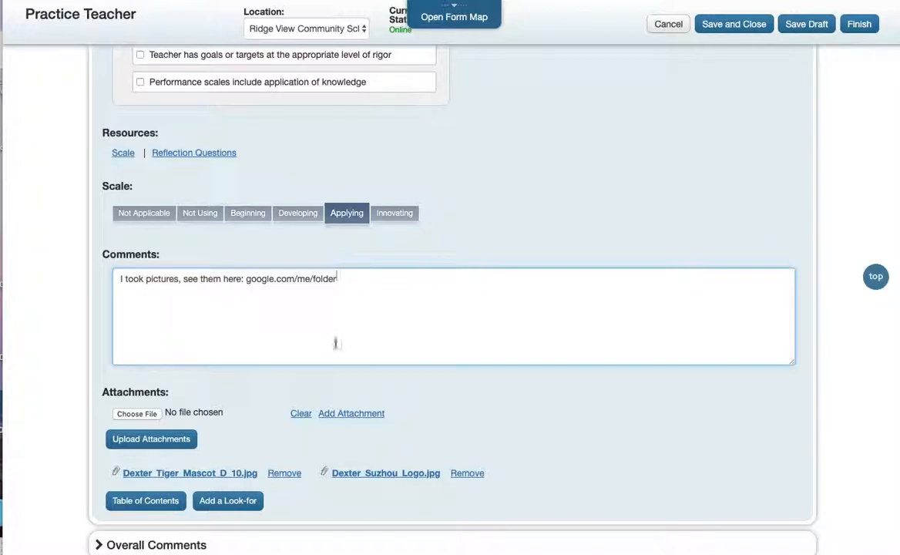
scroll(335, 341, "down", 1)
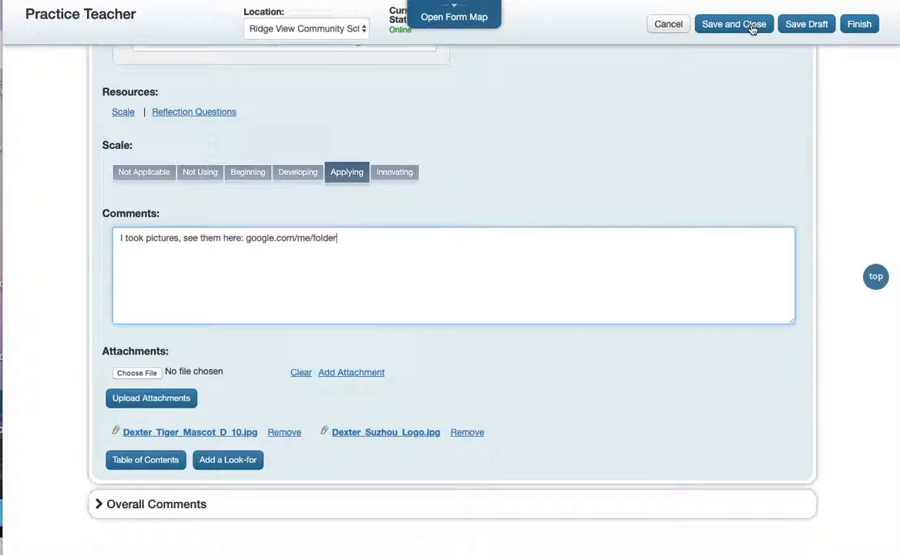
left_click(861, 26)
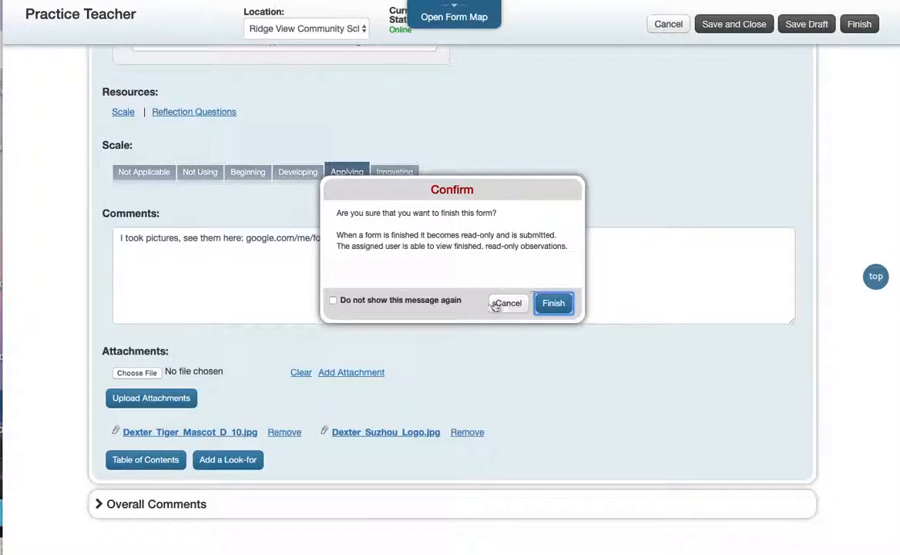
left_click(552, 305)
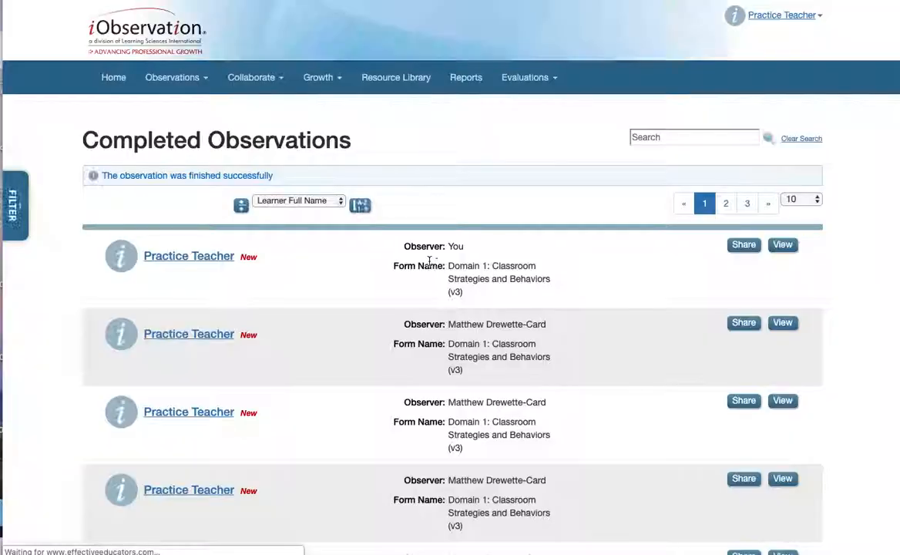
left_click(183, 259)
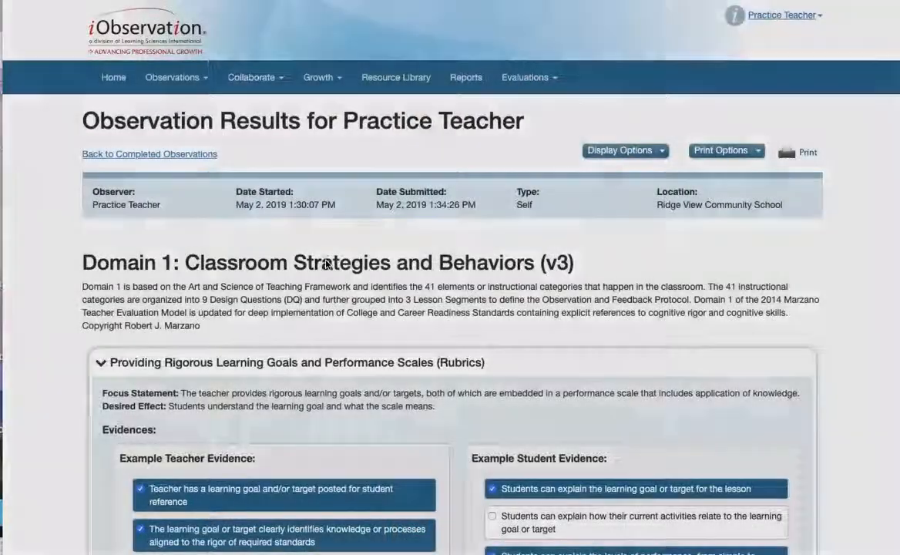
- Copy the google.com/me/folder address from the observation's comments and view the attached Dexter_Tiger_Mascot_D_10.jpg
scroll(402, 300, "down", 10)
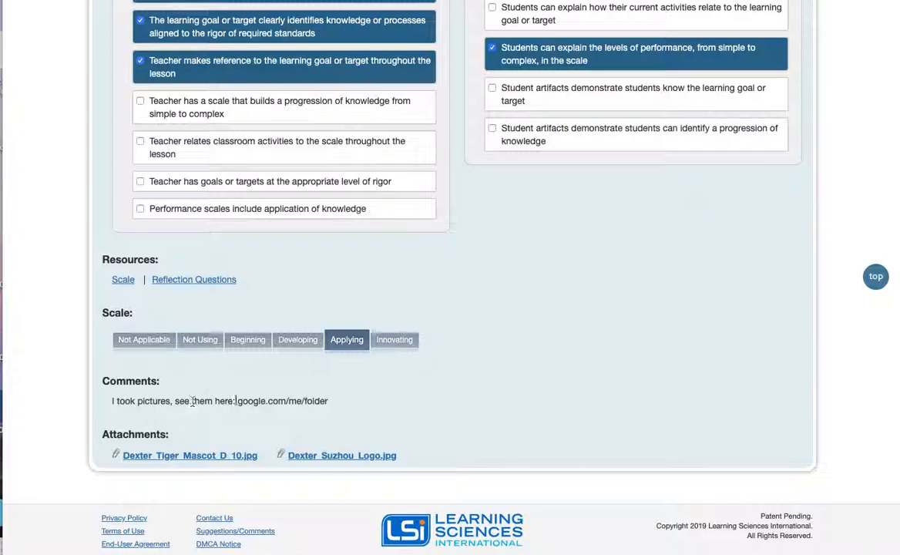
left_click_drag(237, 402, 329, 401)
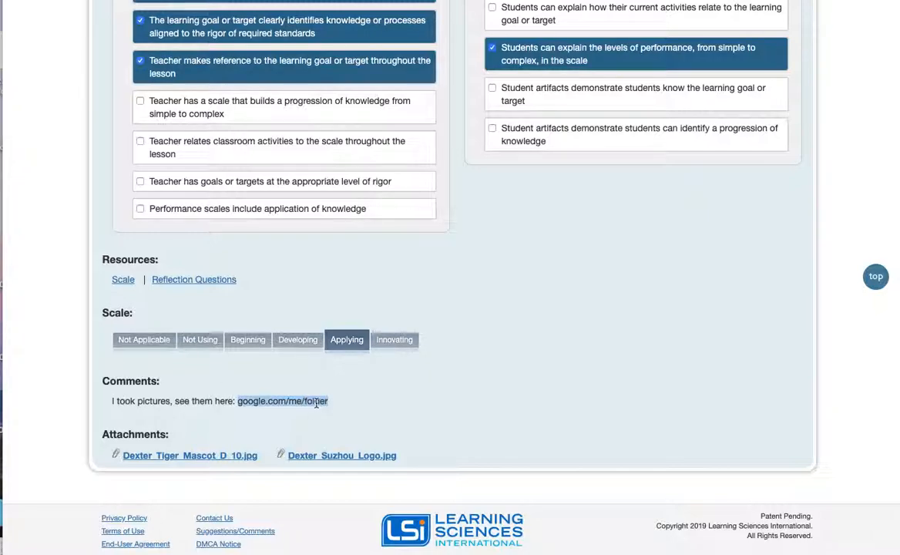
right_click(316, 404)
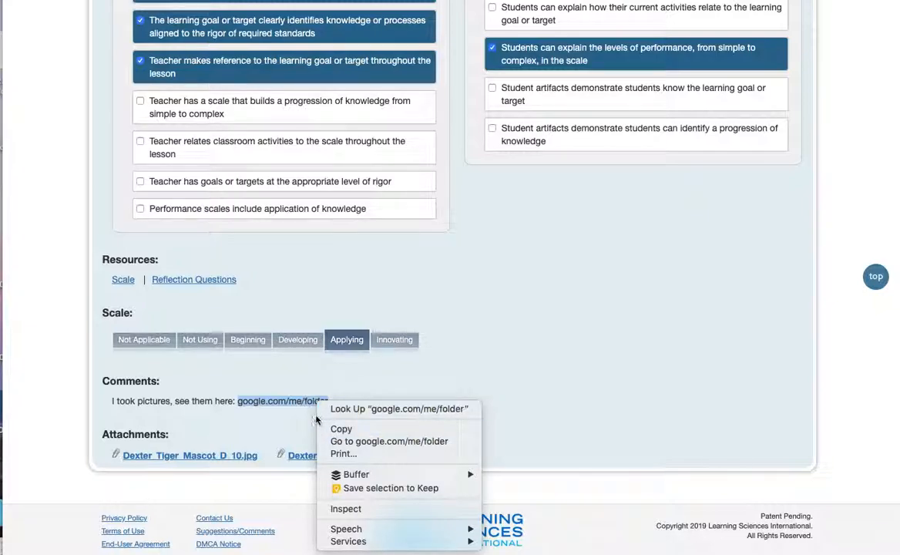
left_click(324, 429)
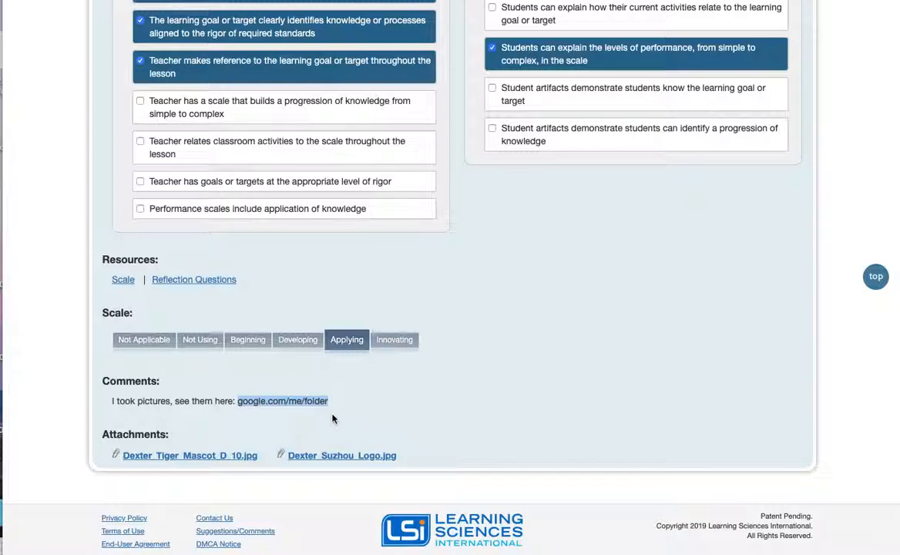
left_click(237, 455)
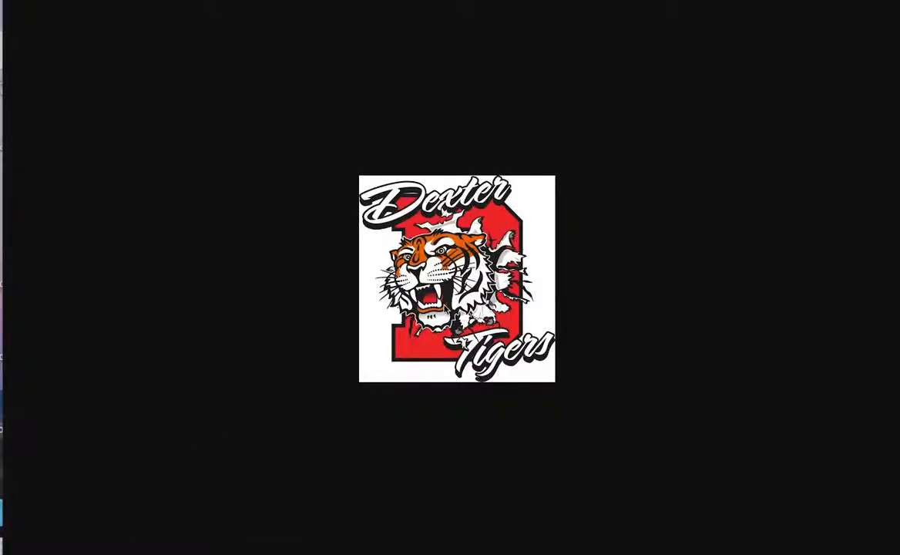